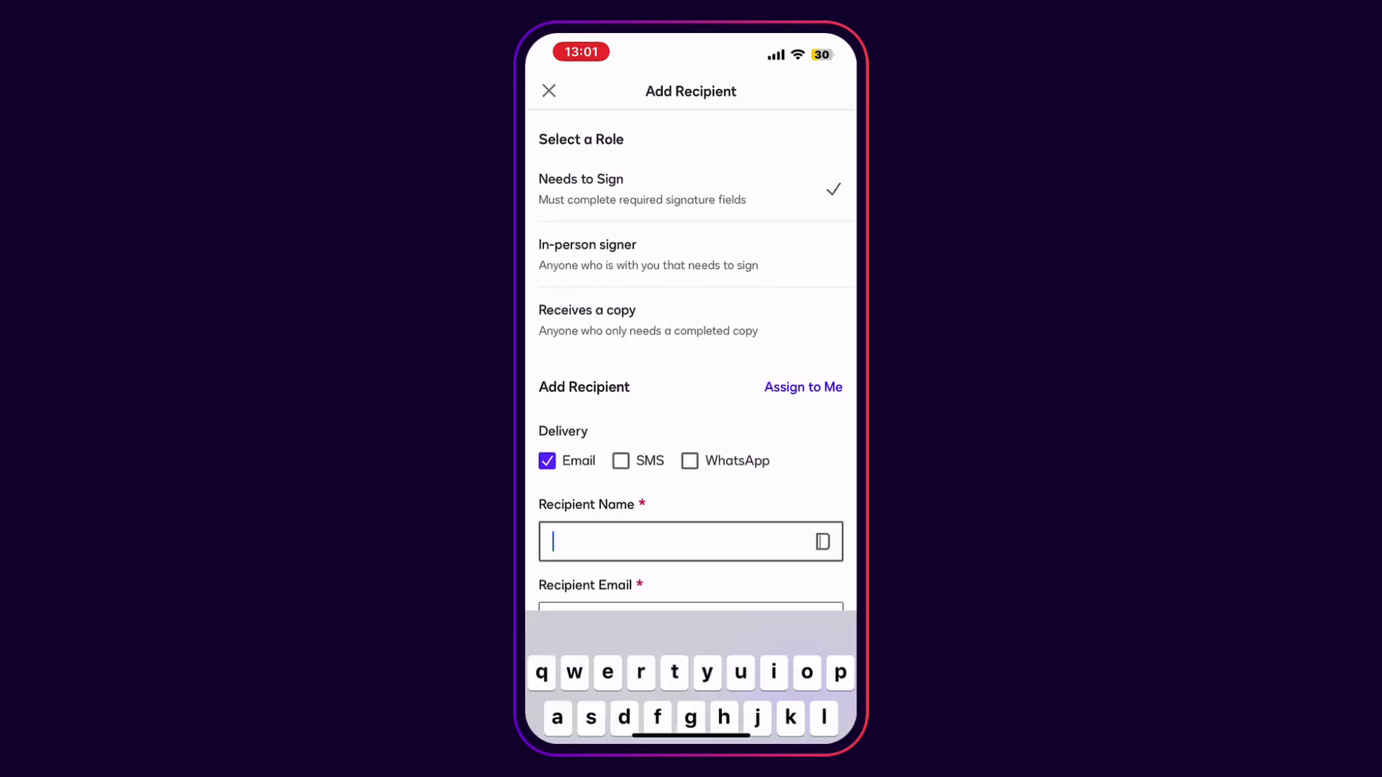
pyautogui.write('Sara Willow')
pyautogui.press('Return')
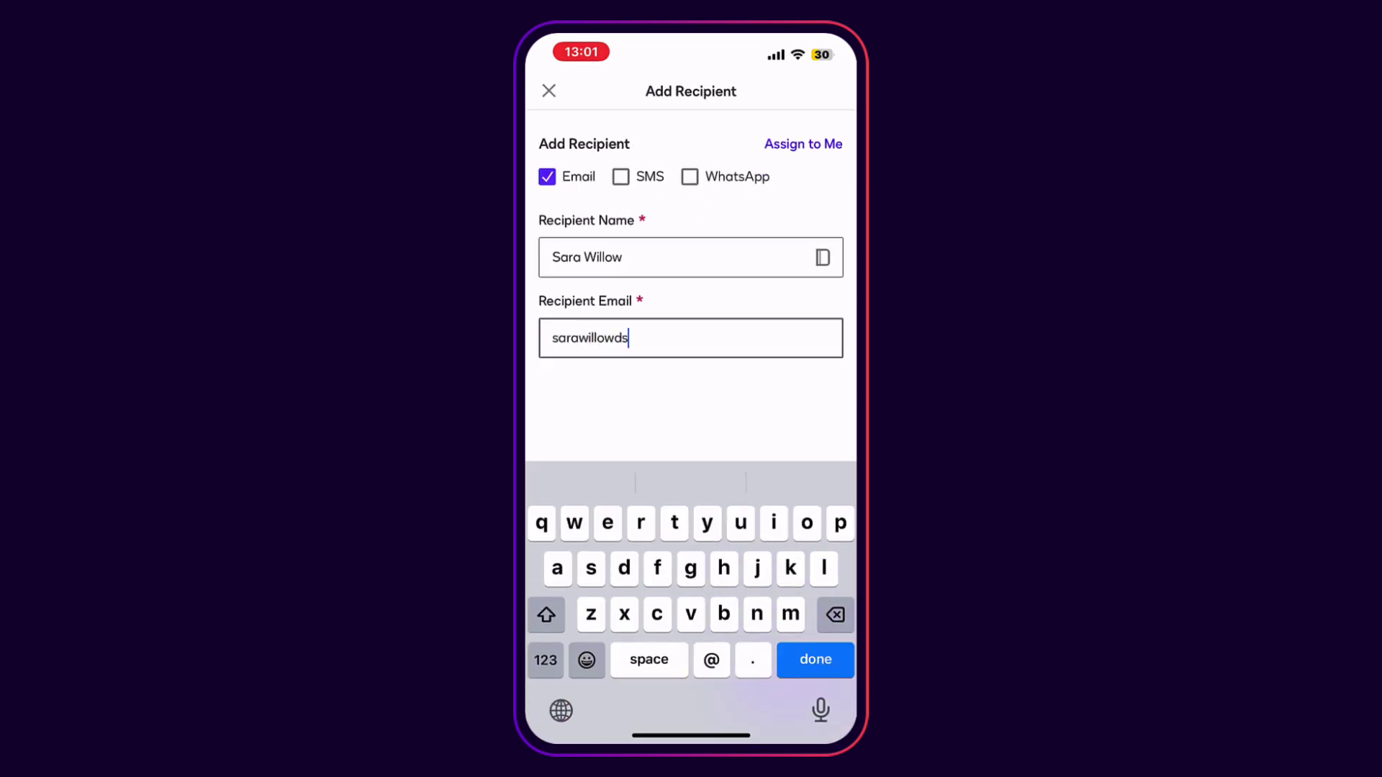
pyautogui.press('Return')
pyautogui.click(787, 684)
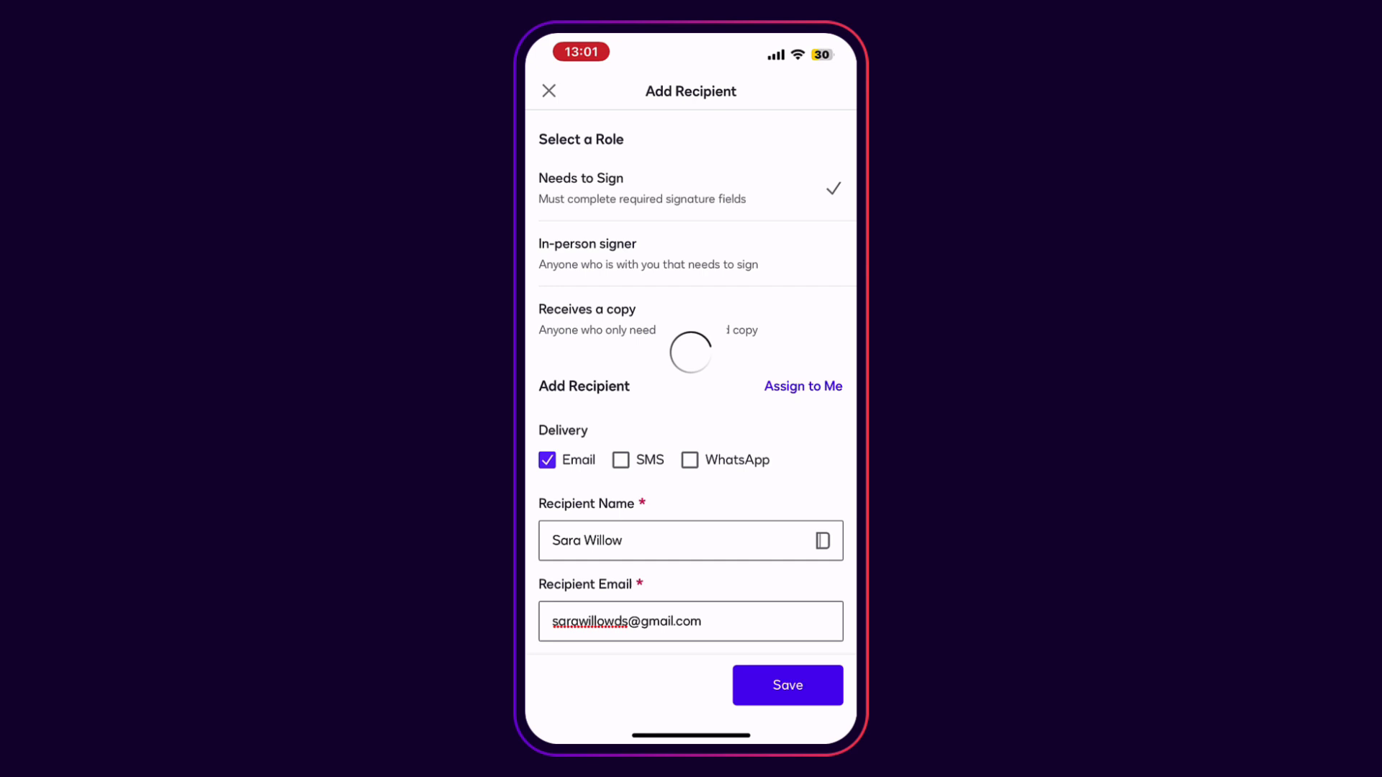
pyautogui.click(823, 135)
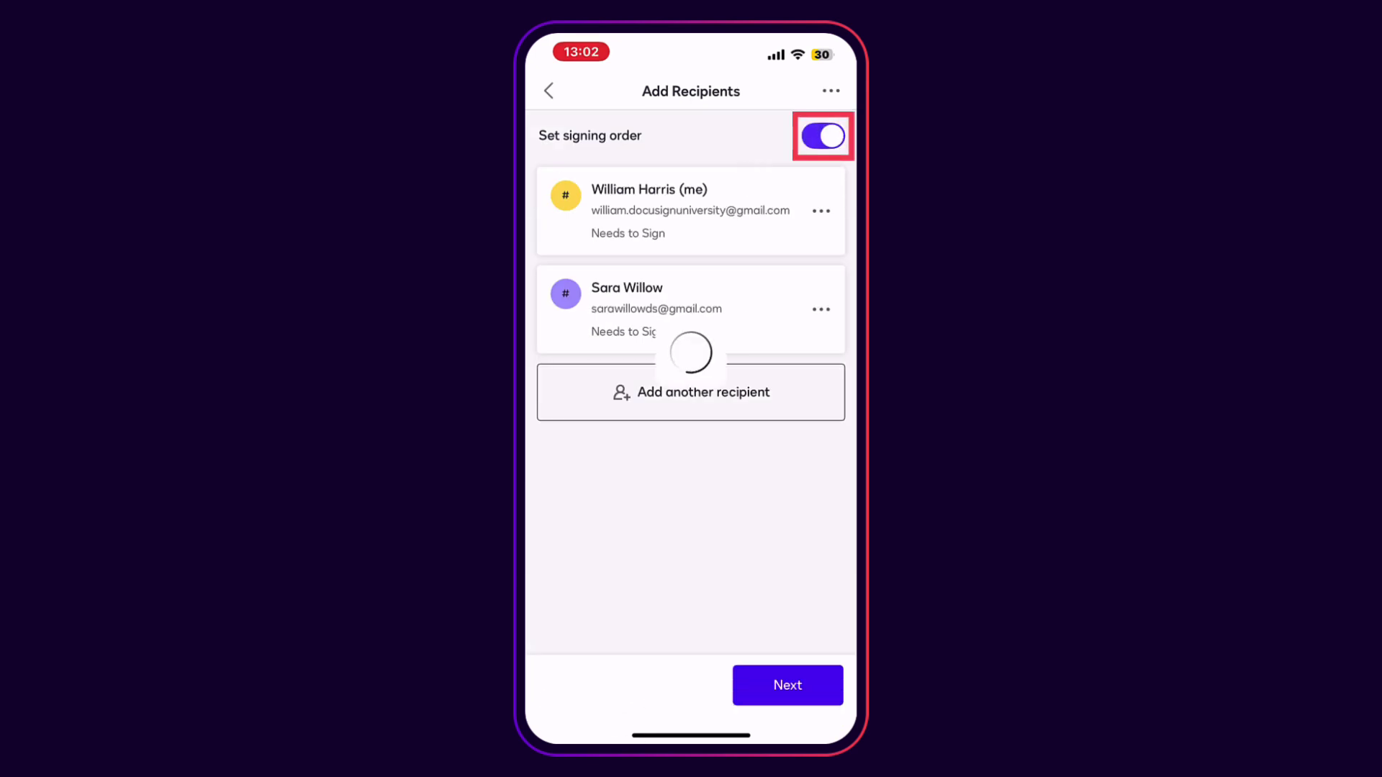
pyautogui.moveTo(558, 309)
pyautogui.mouseDown()
pyautogui.moveTo(552, 217)
pyautogui.moveTo(558, 309)
pyautogui.mouseUp()
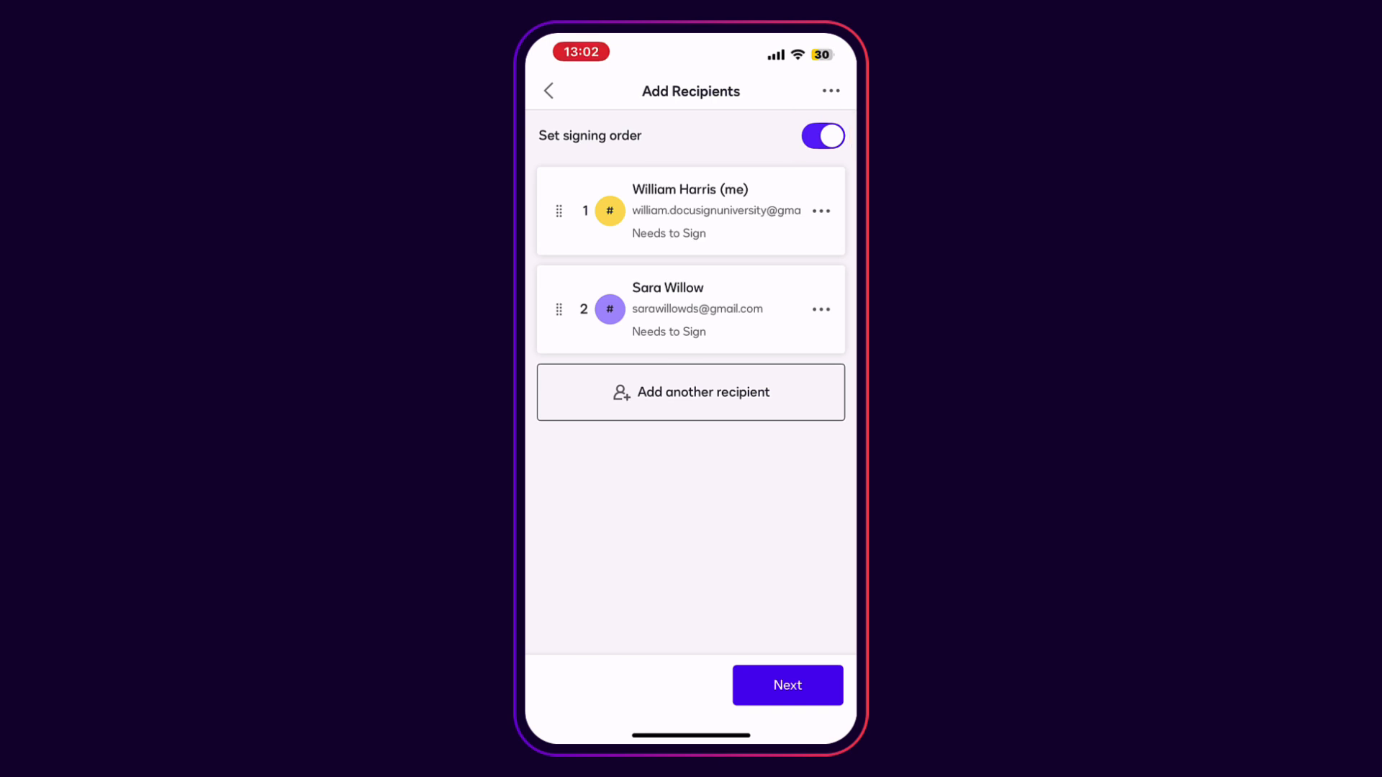
# Step: Place the sender's signature and date-signed fields on the Disclosing Party lines
pyautogui.click(788, 684)
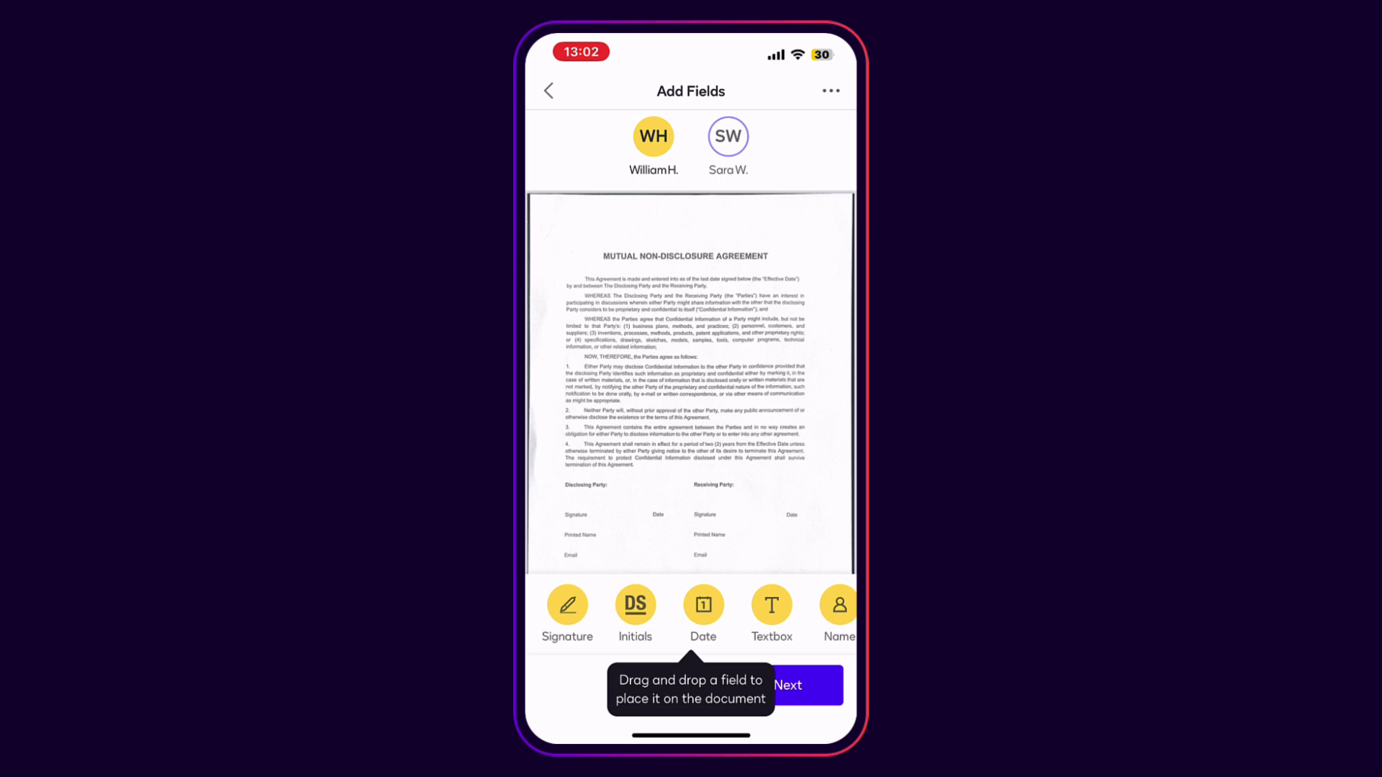
pyautogui.moveTo(568, 605); pyautogui.dragTo(683, 371)
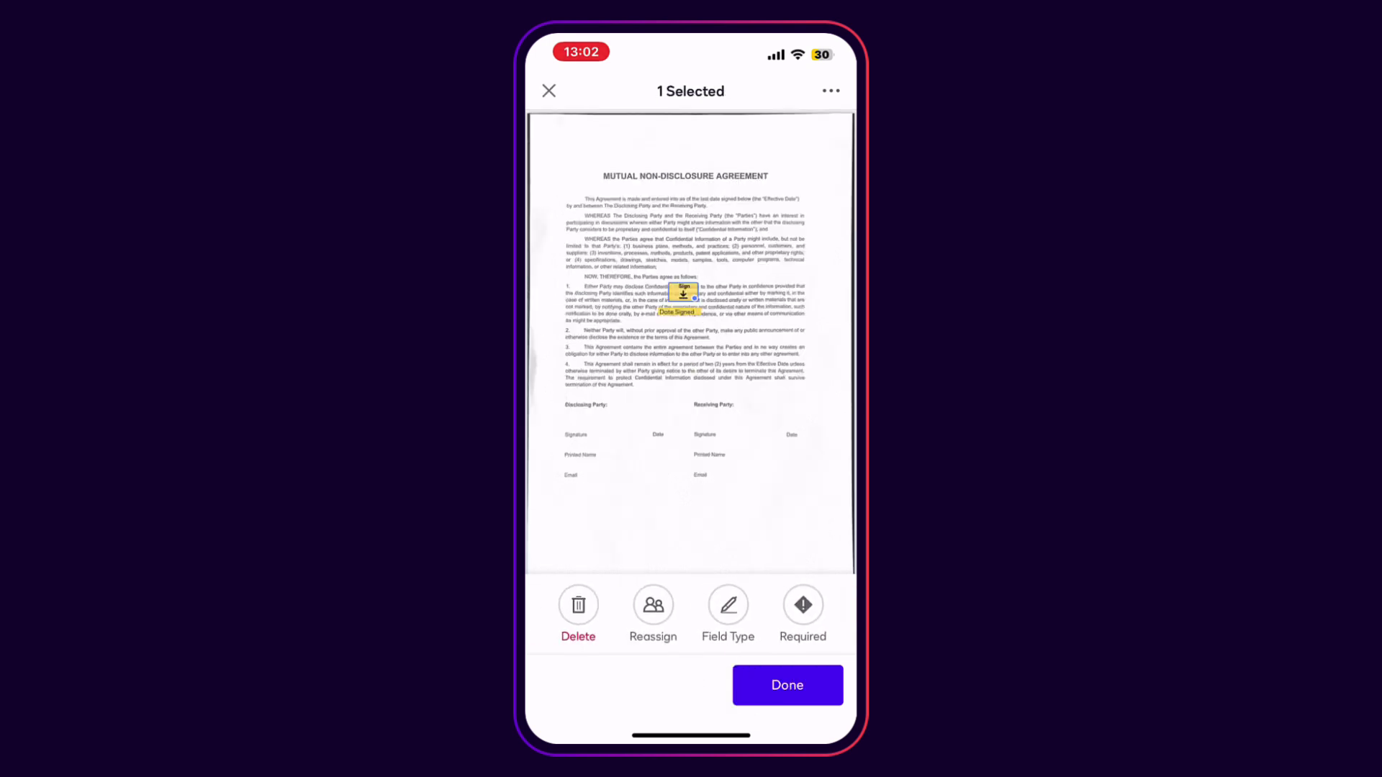
pyautogui.moveTo(683, 290); pyautogui.dragTo(621, 430)
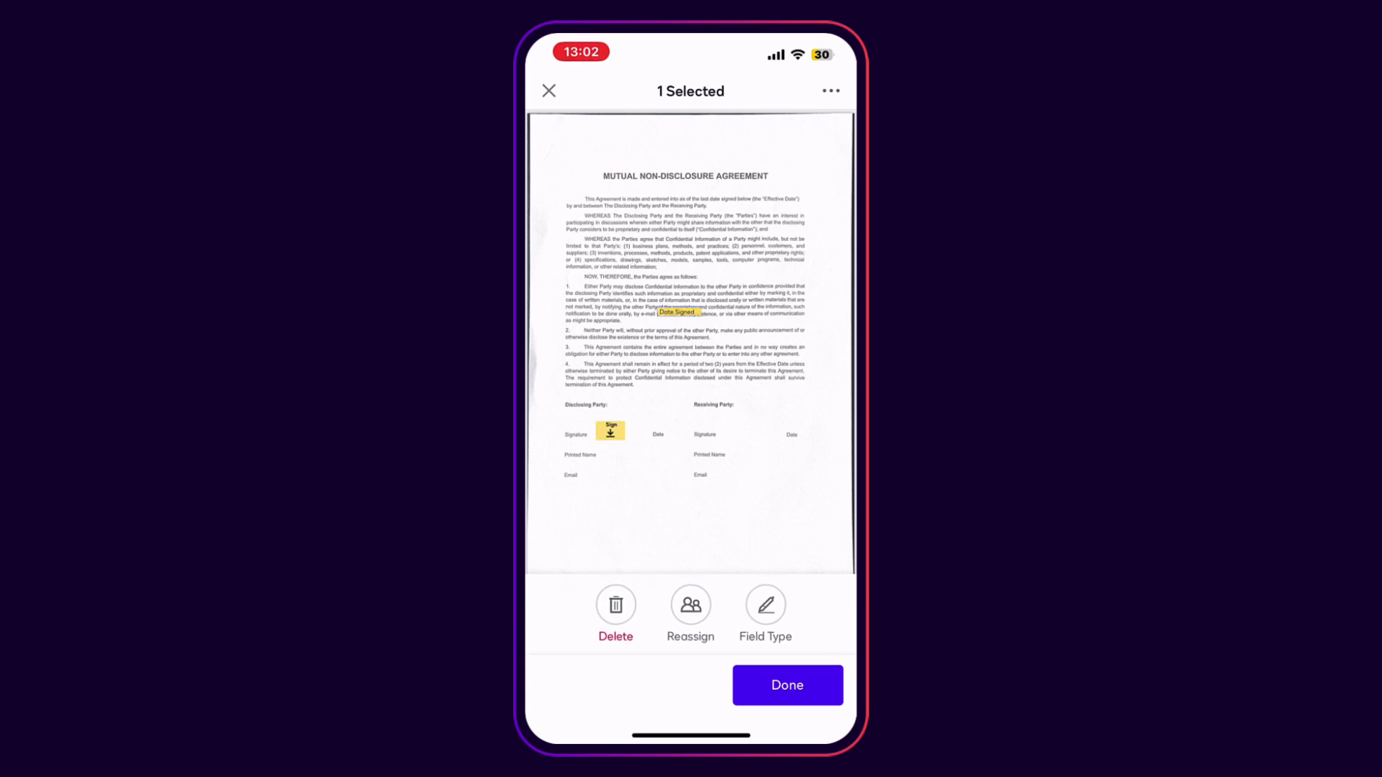
pyautogui.moveTo(668, 389); pyautogui.dragTo(659, 422)
pyautogui.click(788, 684)
pyautogui.click(728, 137)
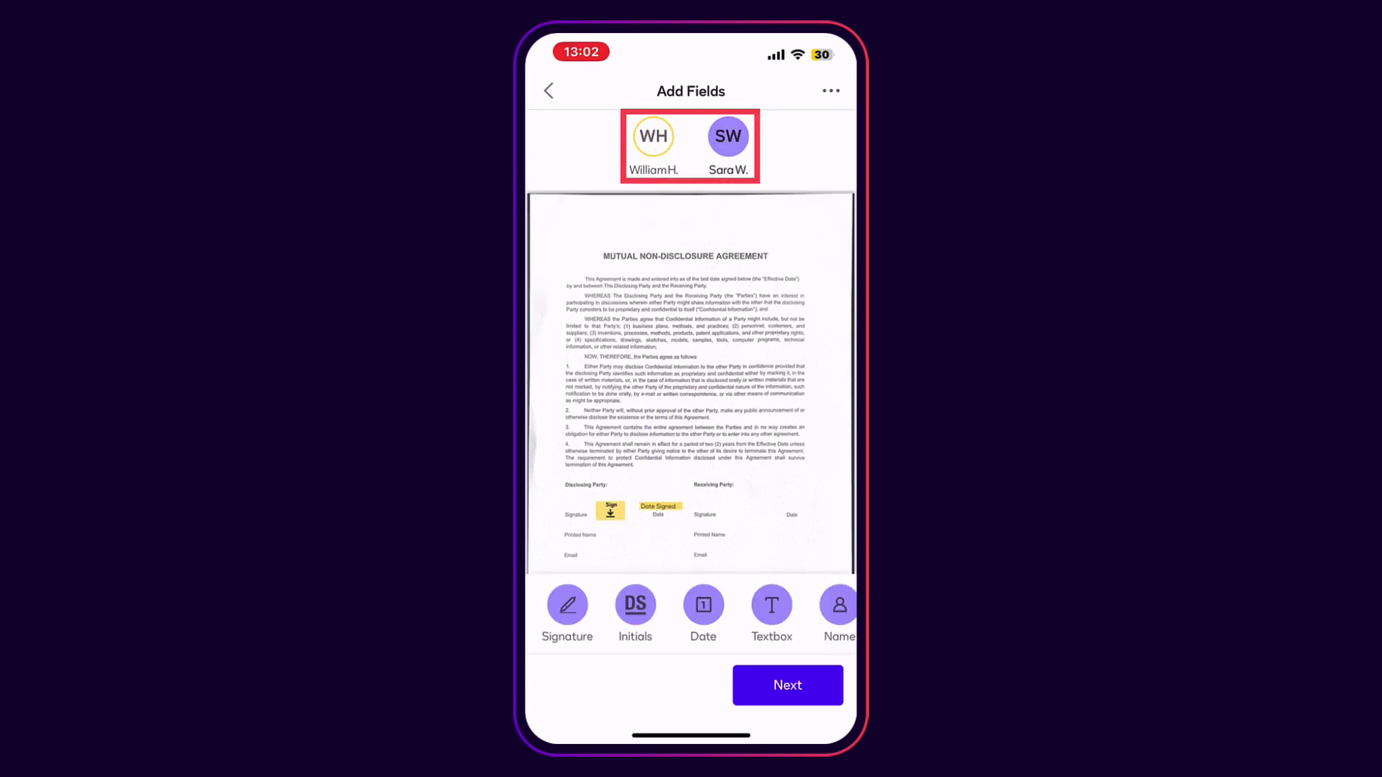
pyautogui.moveTo(568, 604); pyautogui.dragTo(682, 411)
pyautogui.moveTo(703, 605)
pyautogui.mouseDown()
pyautogui.moveTo(678, 431)
pyautogui.moveTo(734, 511)
pyautogui.mouseUp()
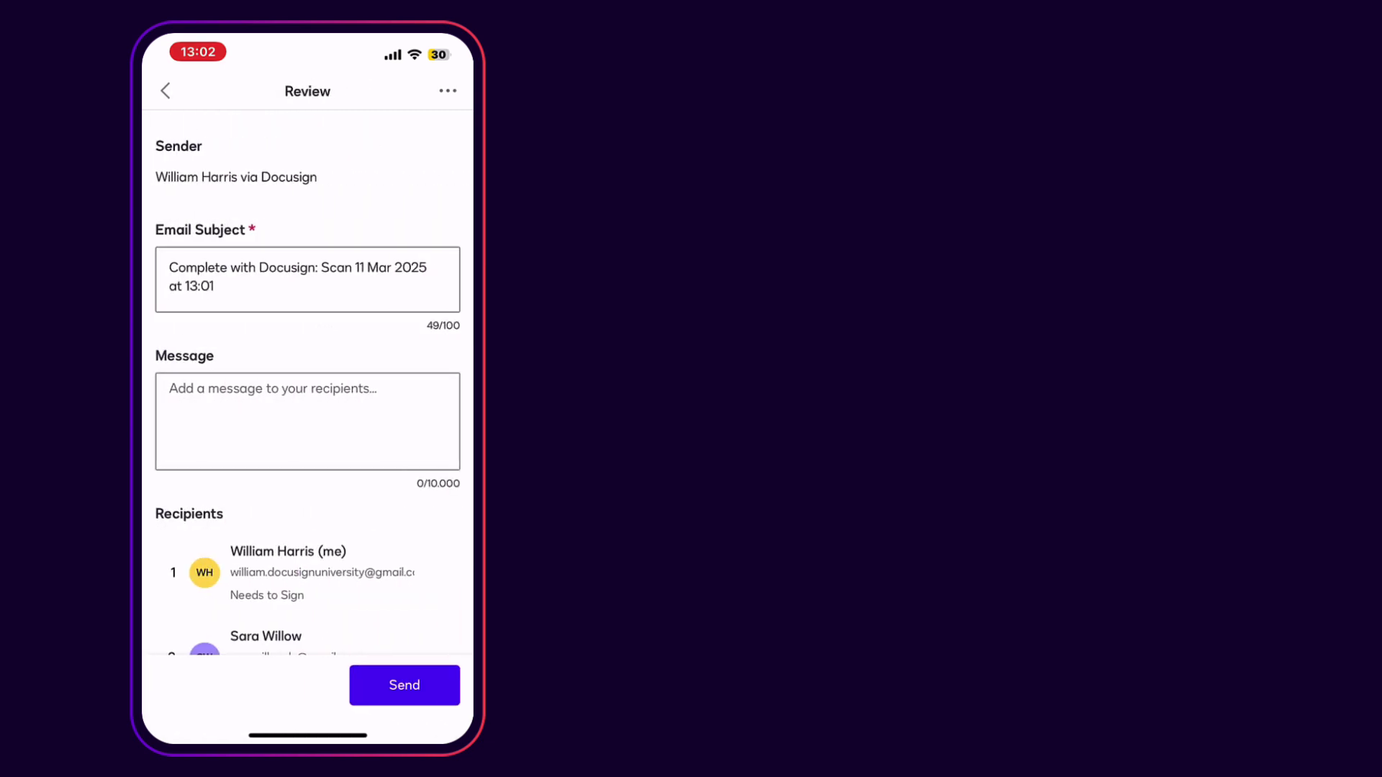
# Step: Shorten the email subject to 'Mutual NDA', add a signing request message, and send the envelope
pyautogui.press('BackSpace')
pyautogui.press('BackSpace')
pyautogui.press('BackSpace')
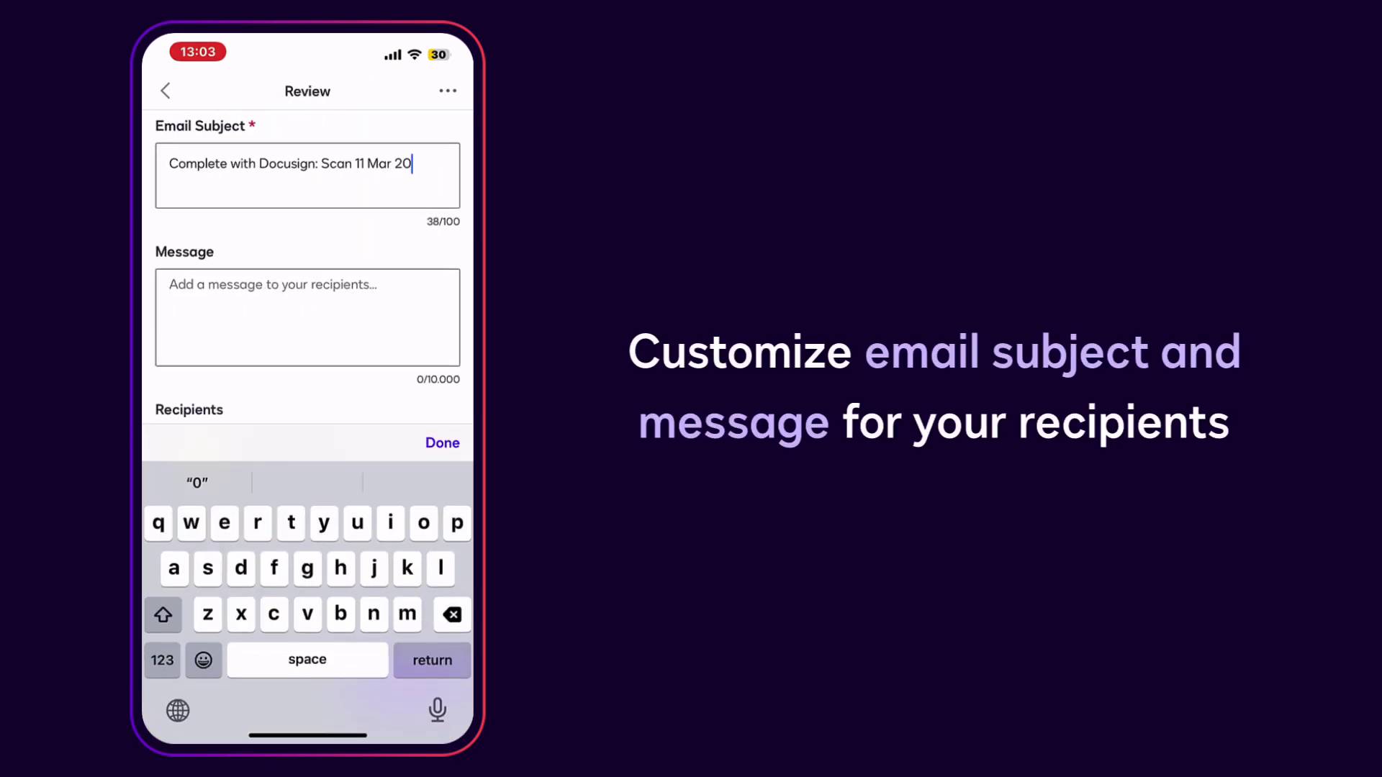
pyautogui.press('BackSpace')
pyautogui.press('BackSpace')
pyautogui.press('BackSpace')
pyautogui.write('Mutual NDAPlease,')
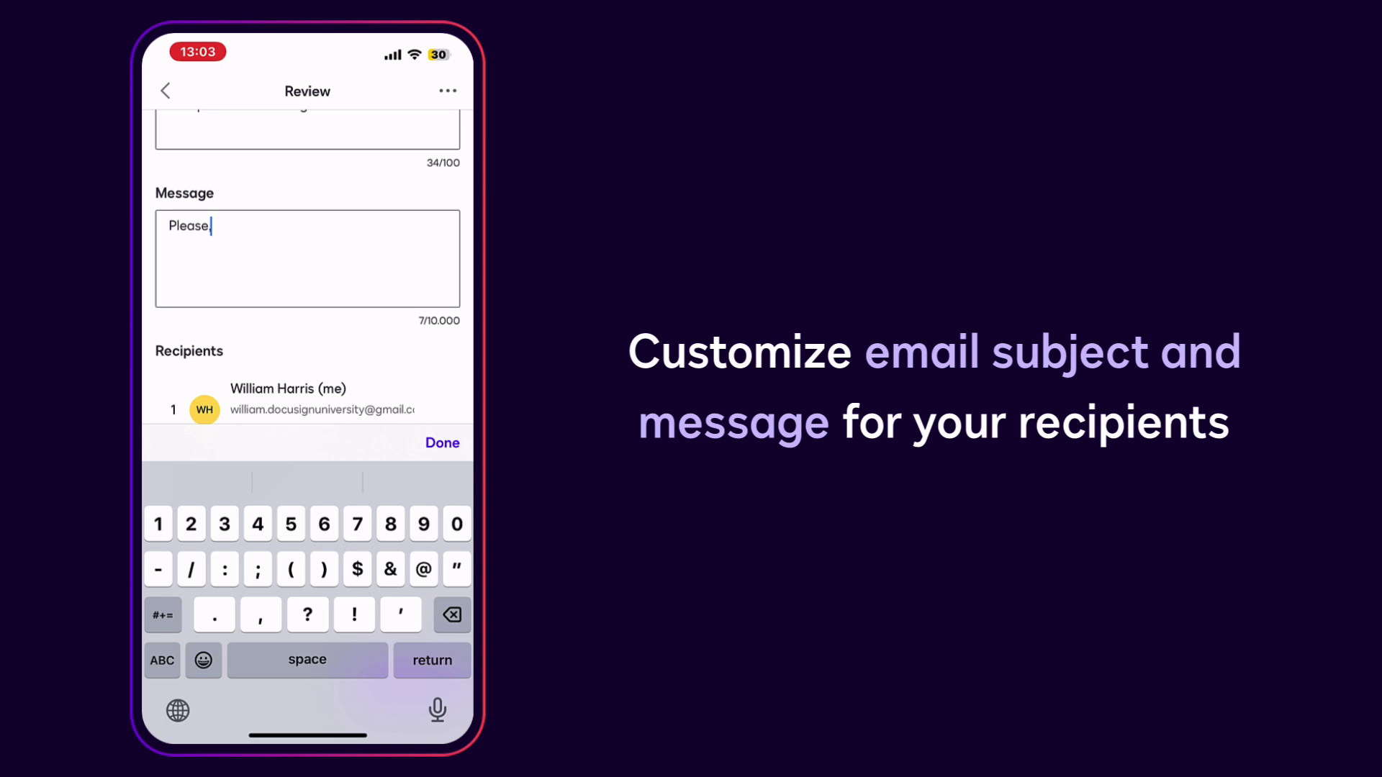
pyautogui.write(' sign at your earliest convenience.')
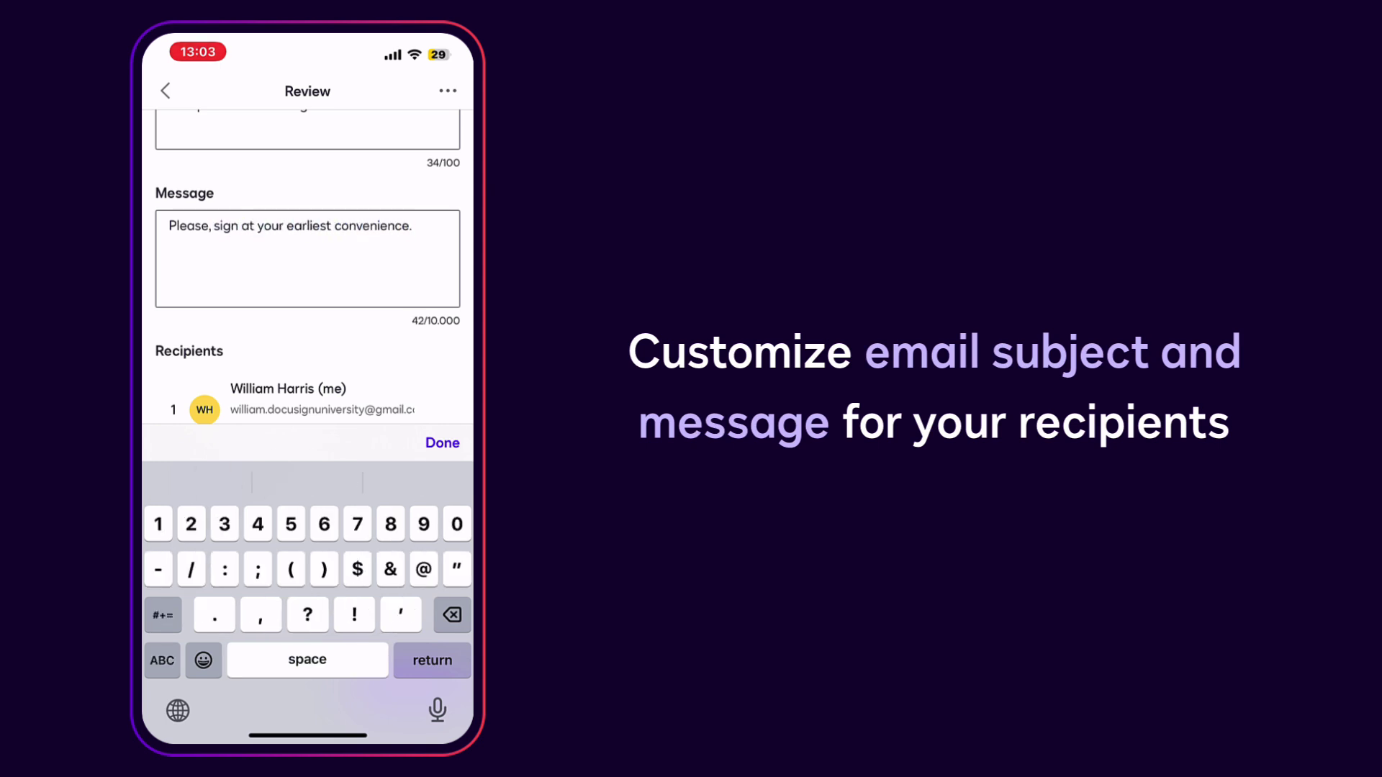
pyautogui.click(442, 443)
pyautogui.click(404, 684)
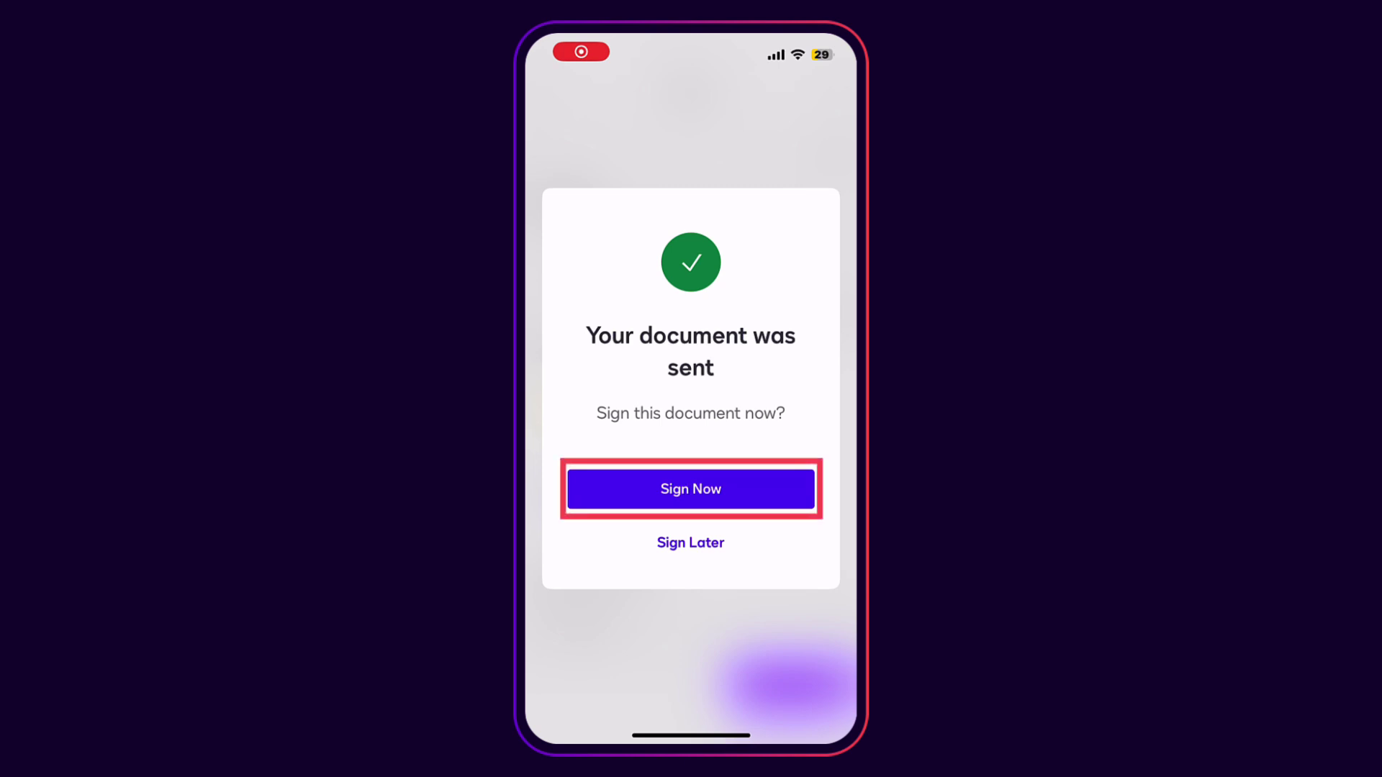
# Step: Sign now with a hand-drawn sender signature and finish signing the NDA
pyautogui.click(691, 490)
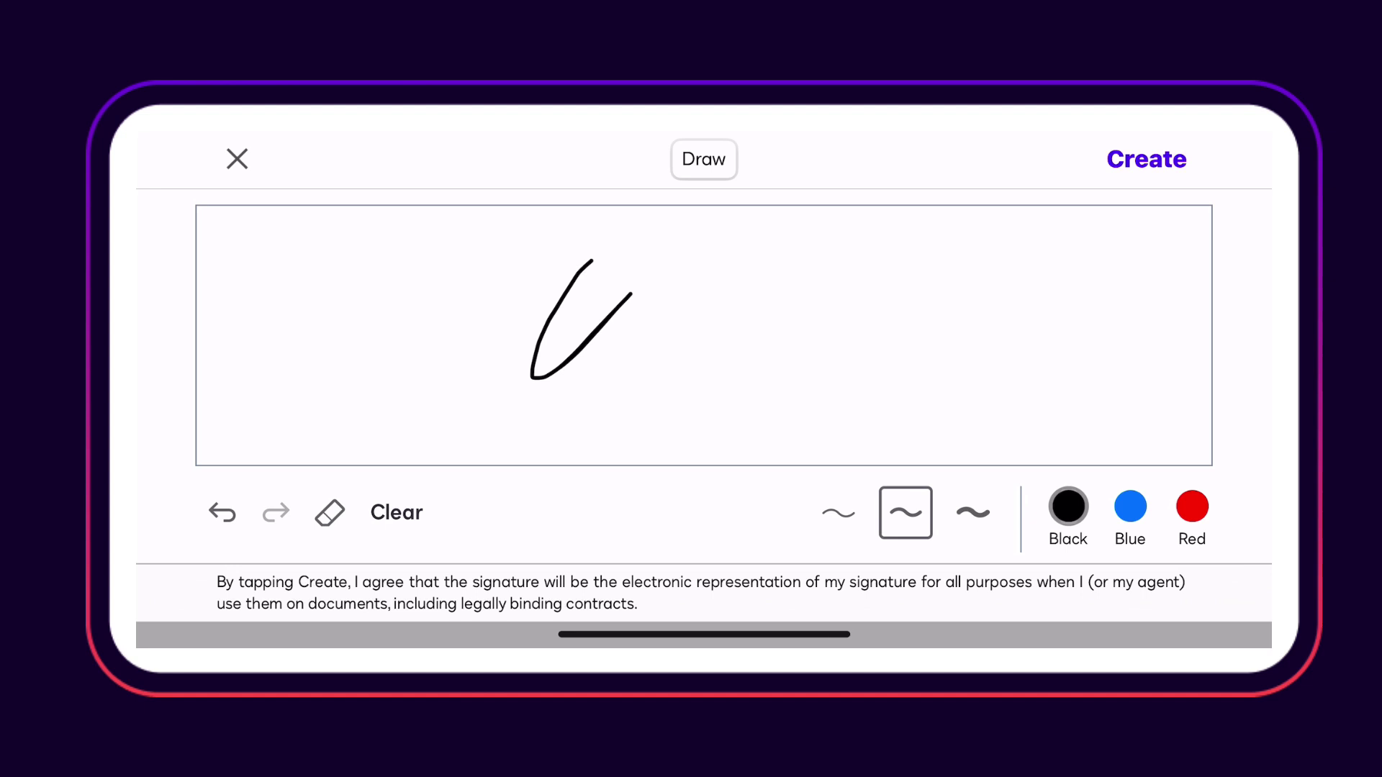
pyautogui.moveTo(627, 296)
pyautogui.mouseDown()
pyautogui.moveTo(700, 256)
pyautogui.moveTo(719, 338)
pyautogui.mouseUp()
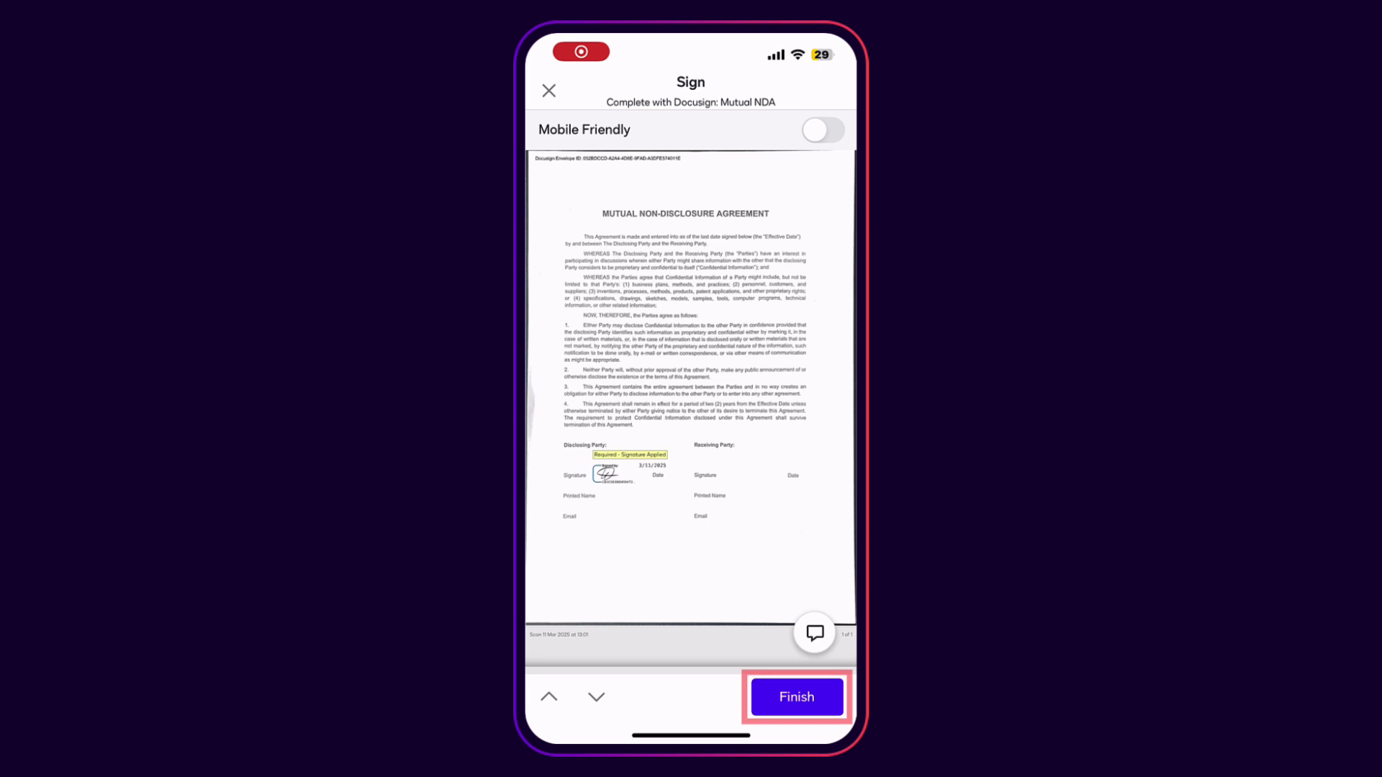
pyautogui.click(797, 697)
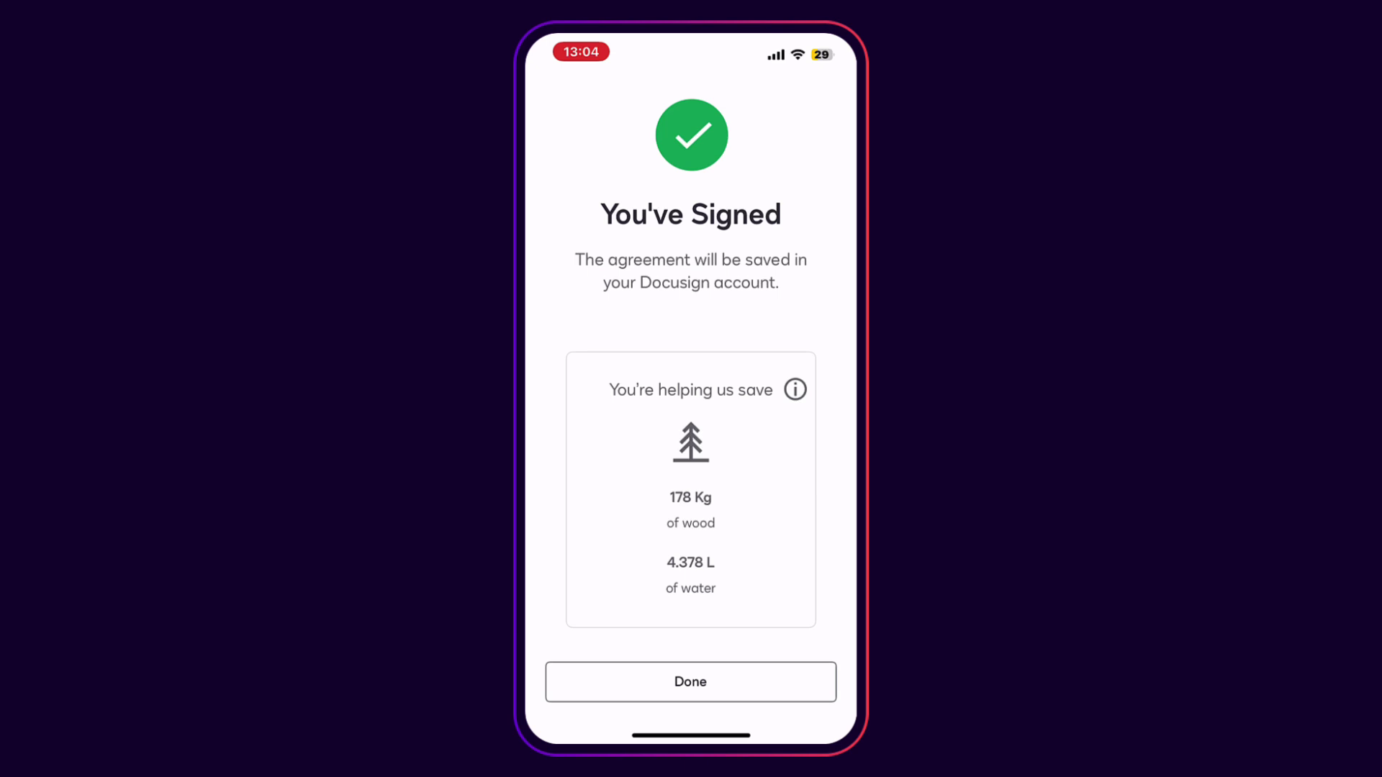
# Step: Filter the Agreements list to Waiting for Others so the Mutual NDA appears
pyautogui.click(692, 681)
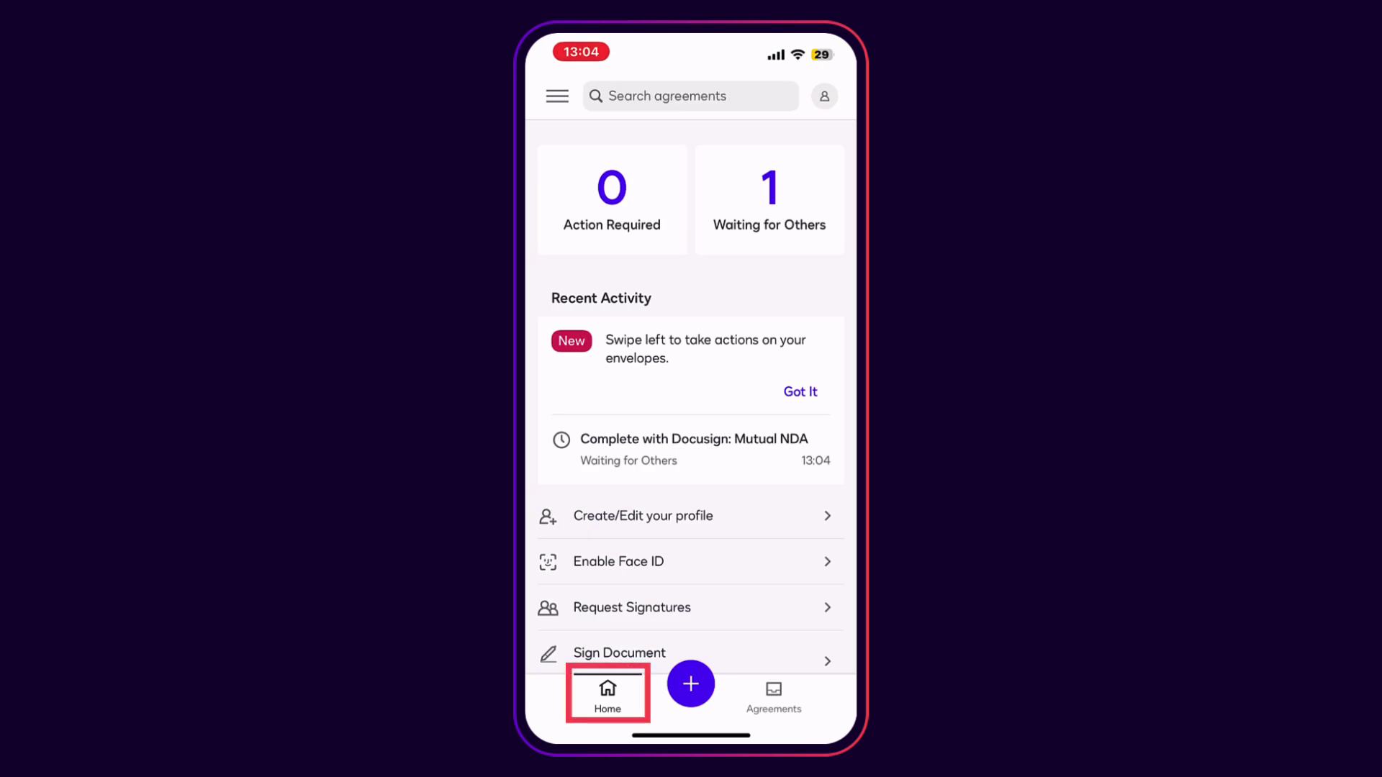
pyautogui.click(774, 696)
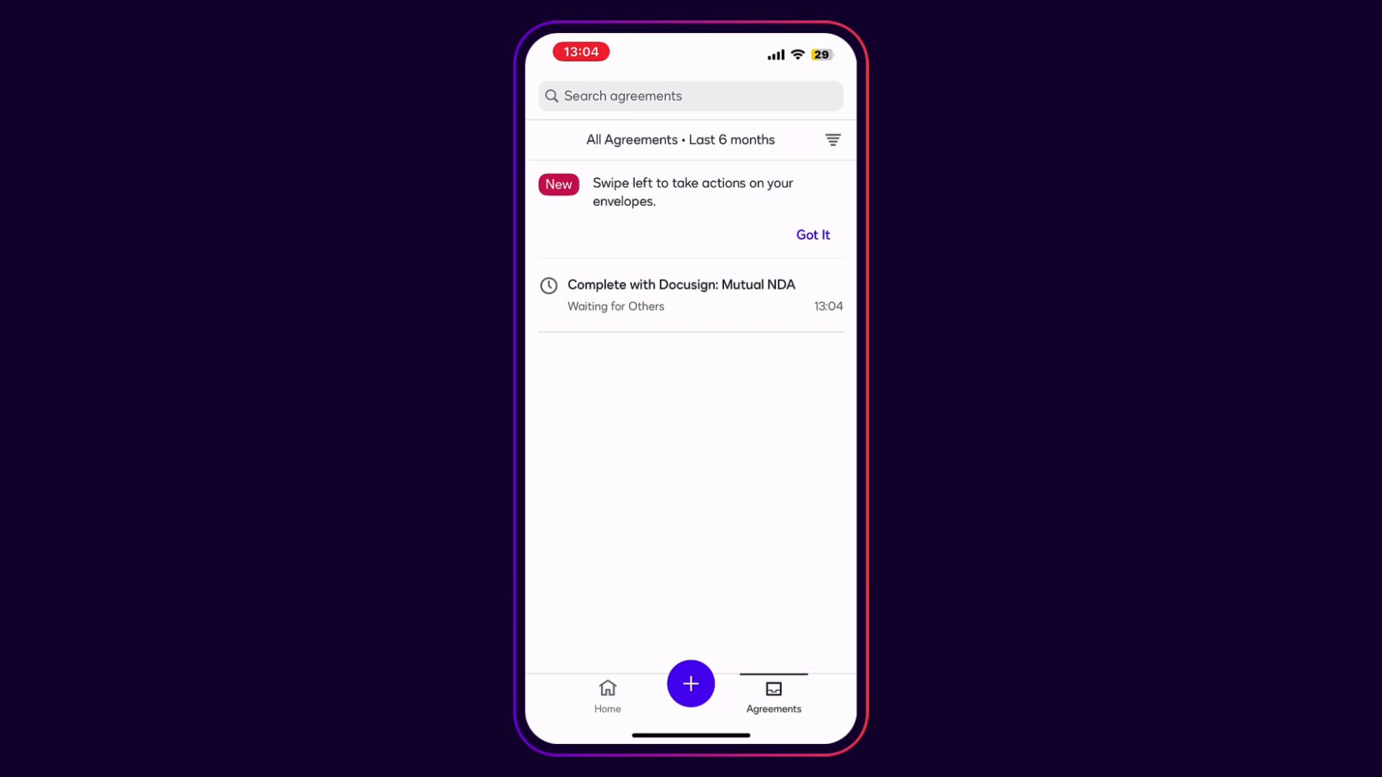
pyautogui.click(833, 139)
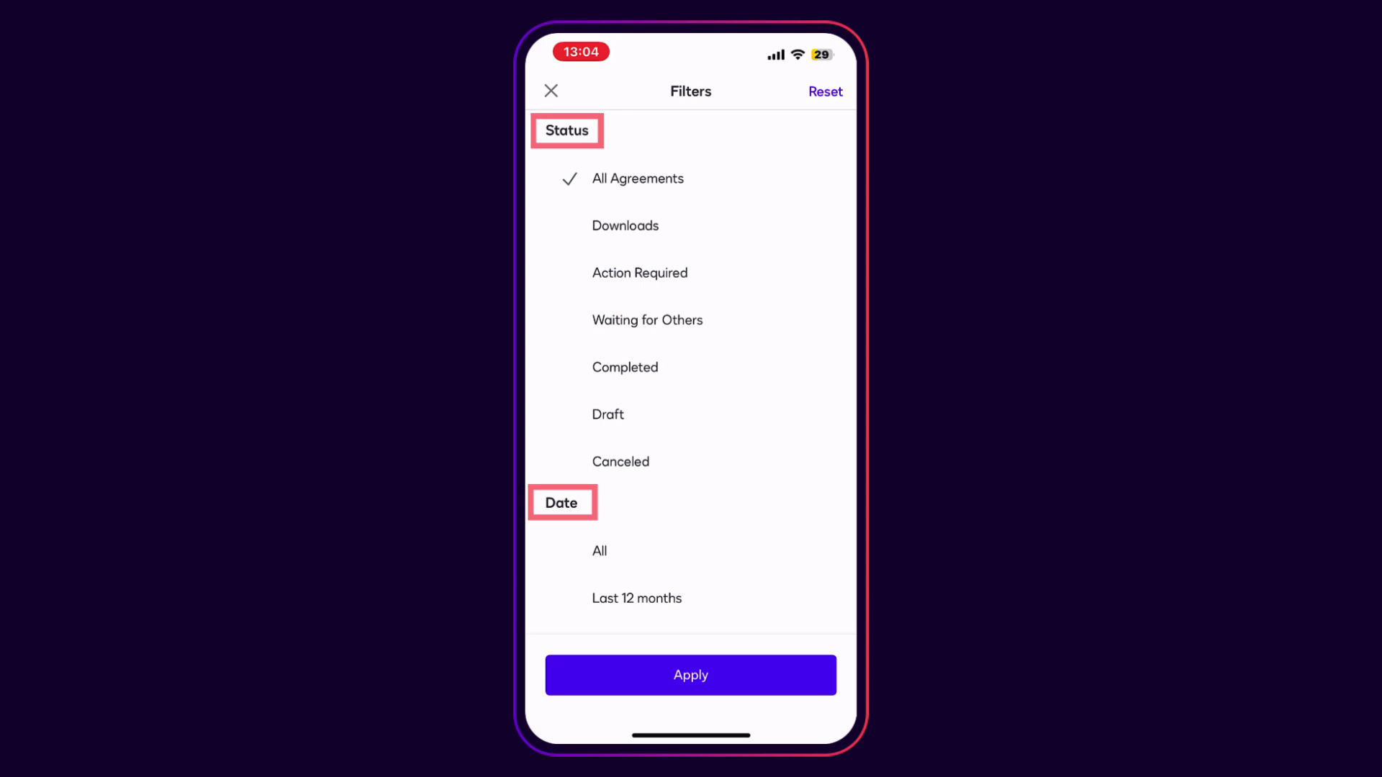
pyautogui.click(647, 320)
pyautogui.click(691, 675)
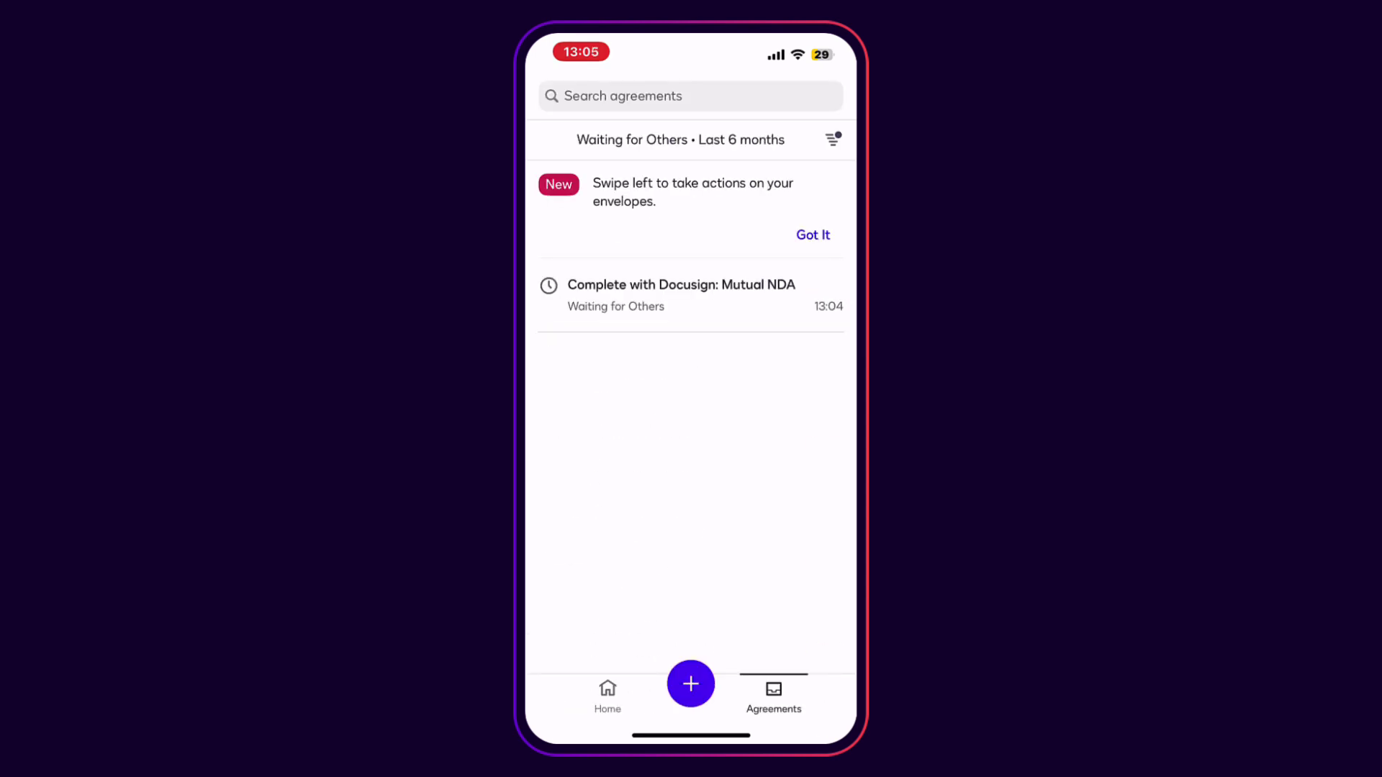
# Step: Open the Mutual NDA's details and its ••• actions menu
pyautogui.click(680, 295)
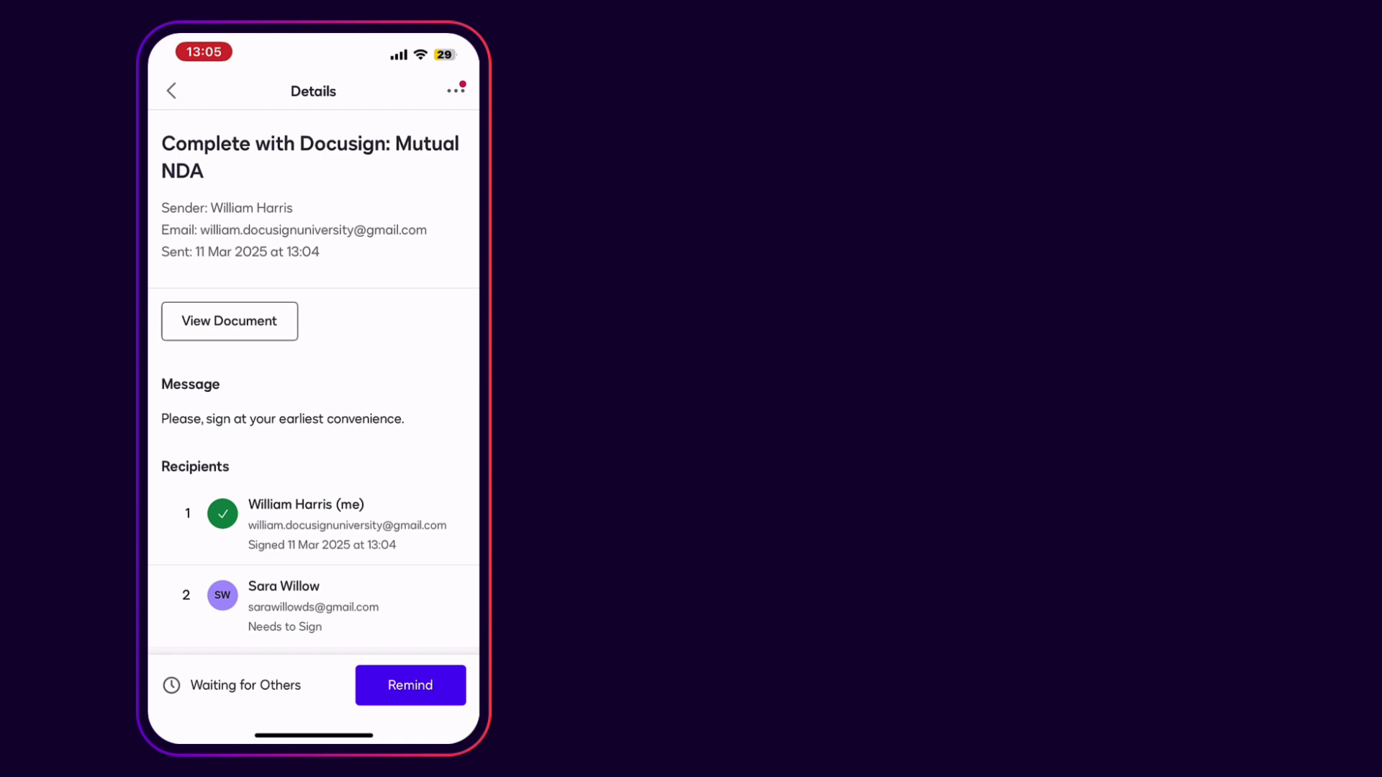
pyautogui.click(442, 91)
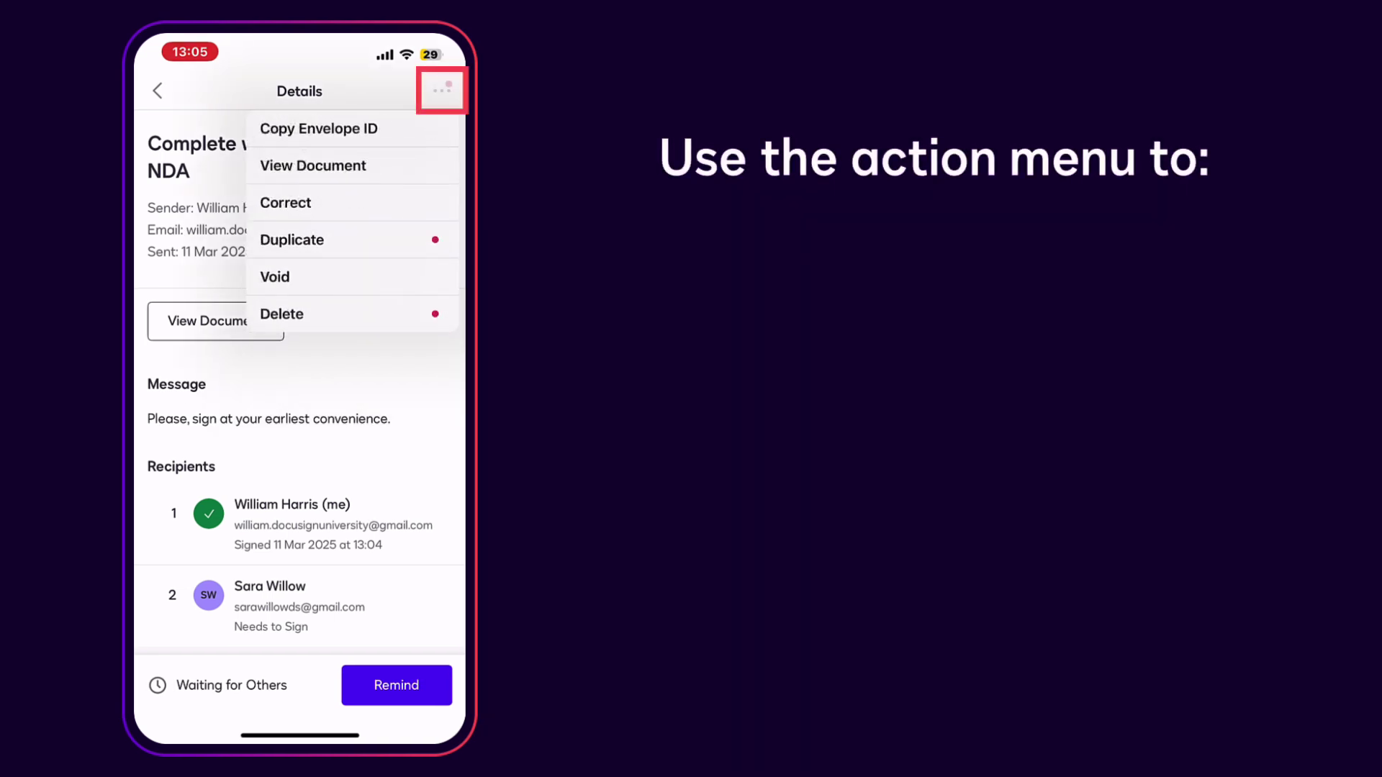